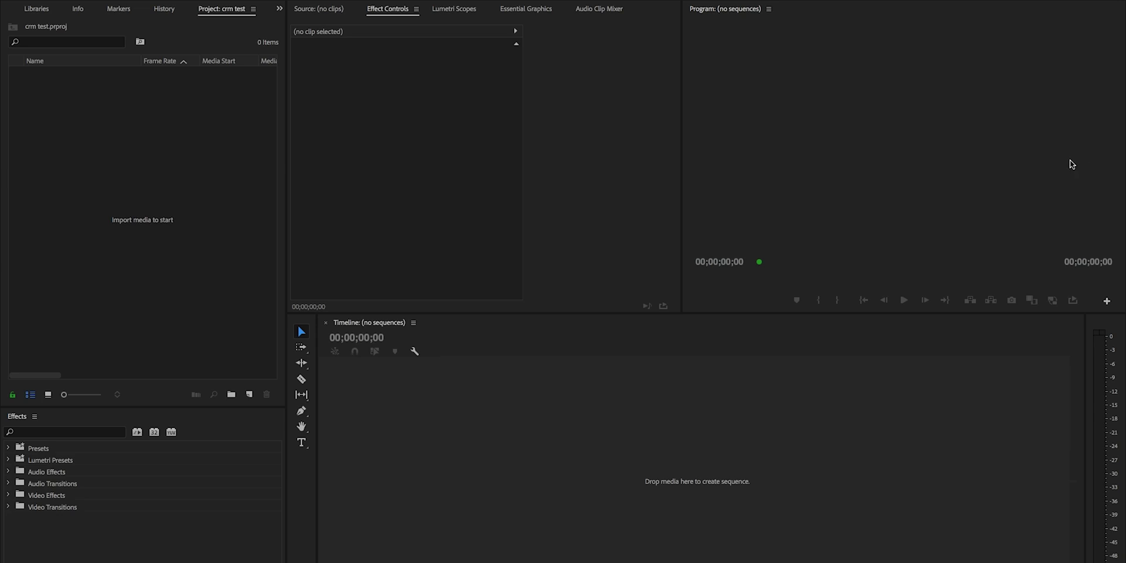
Show the About Premiere Pro window for the empty crm test project, listing version 12.1.1 (Build 10)
left_click(469, 273)
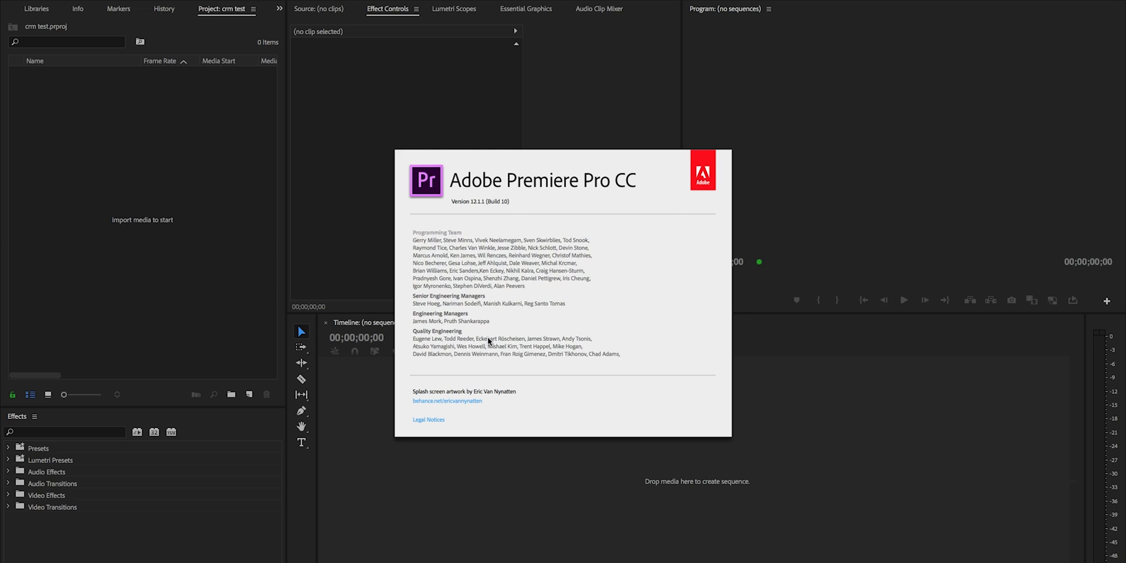
Close the About window, then drag A006C035_180310DT_CANON.CRM from Finder's Demo folder into the Project panel
left_click(488, 337)
left_click(669, 560)
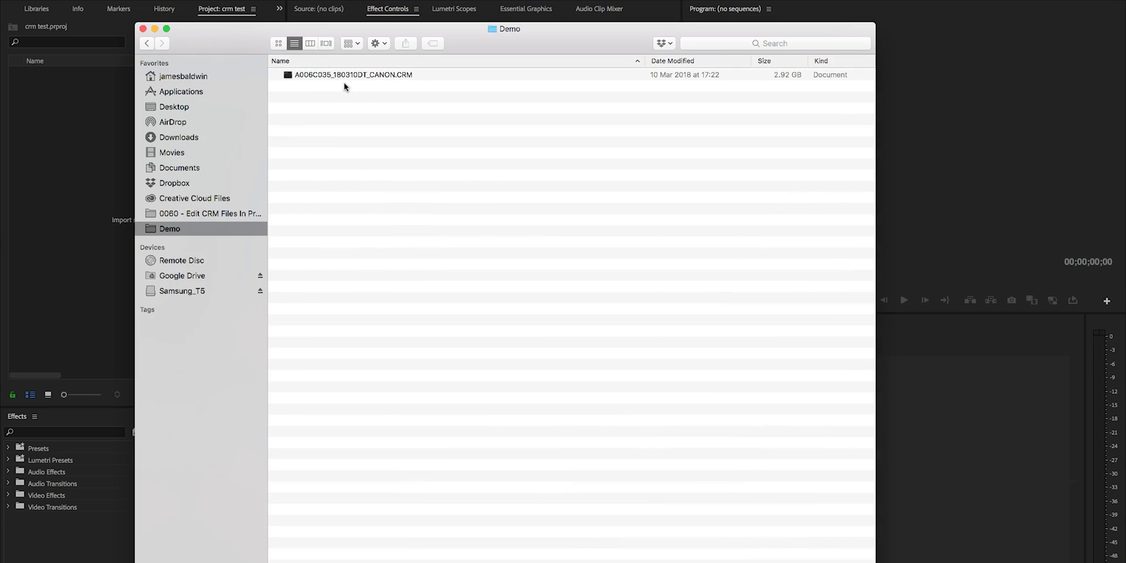
left_click(343, 77)
left_click_drag(256, 36, 346, 59)
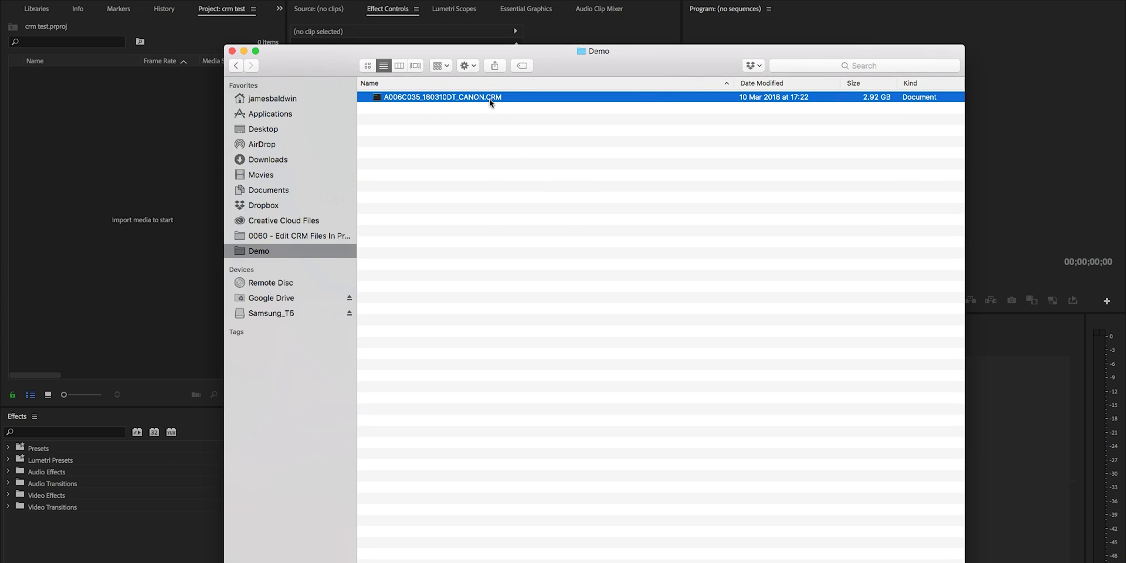
left_click_drag(488, 97, 168, 170)
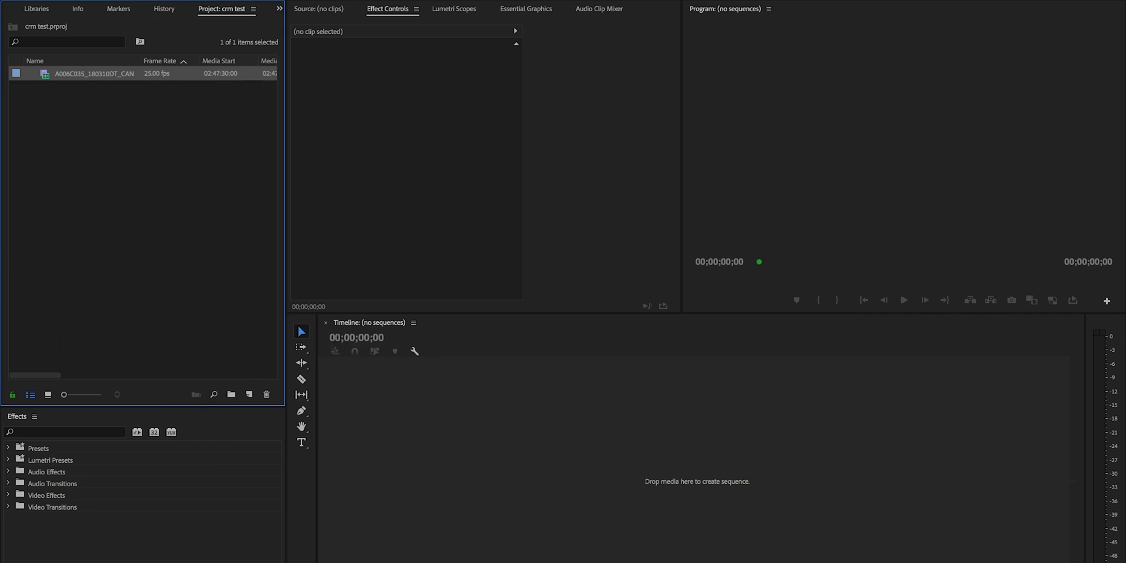
Preview the CRM clip up to 02:47:43:09 in the Source monitor and create a new sequence from it
double_click(104, 75)
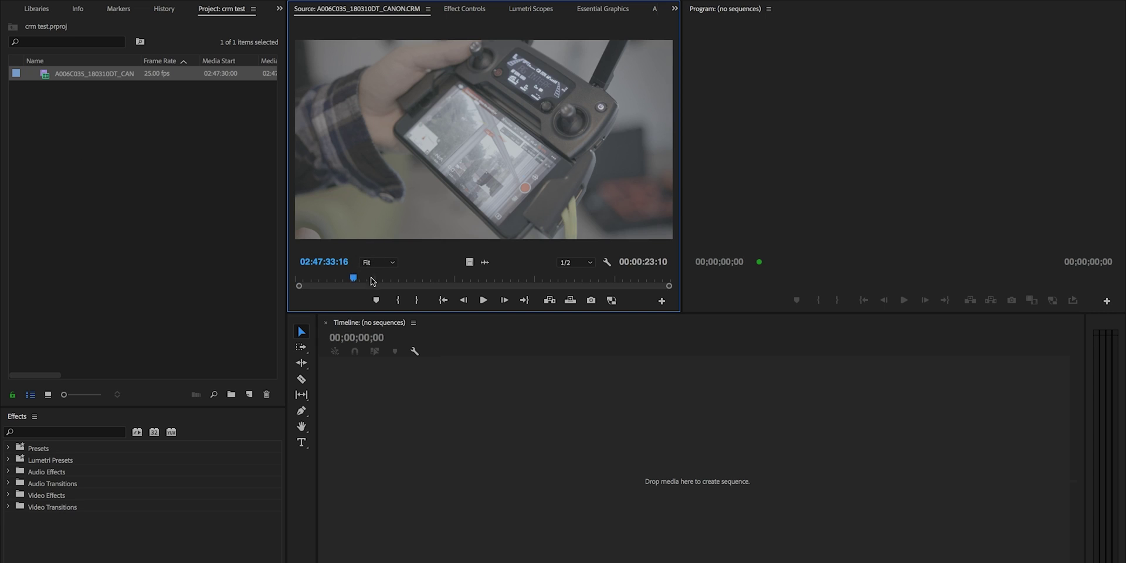
left_click_drag(371, 280, 509, 279)
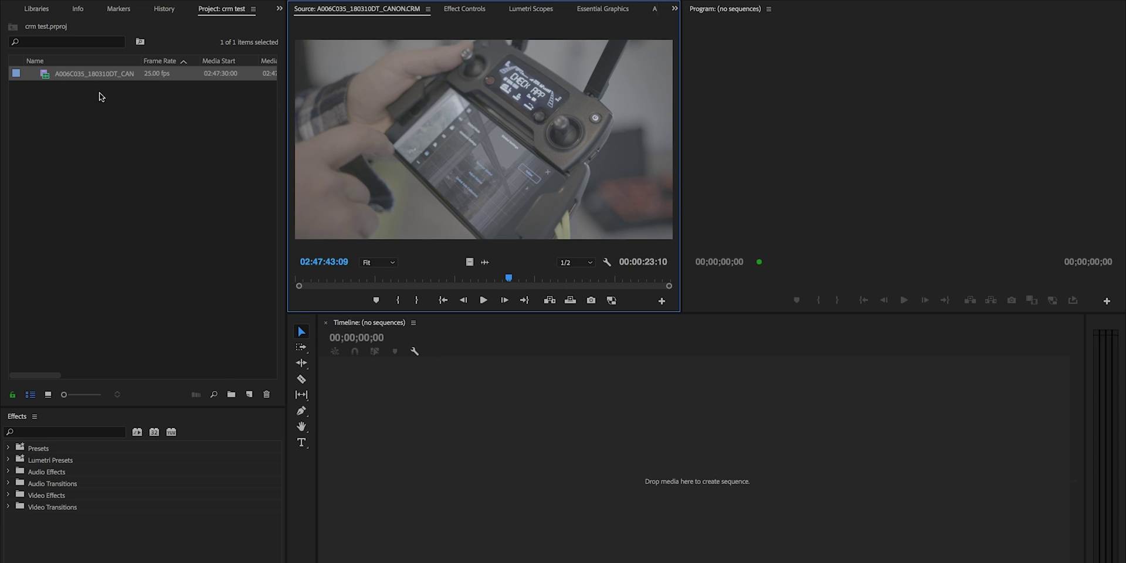
left_click(90, 77)
right_click(91, 80)
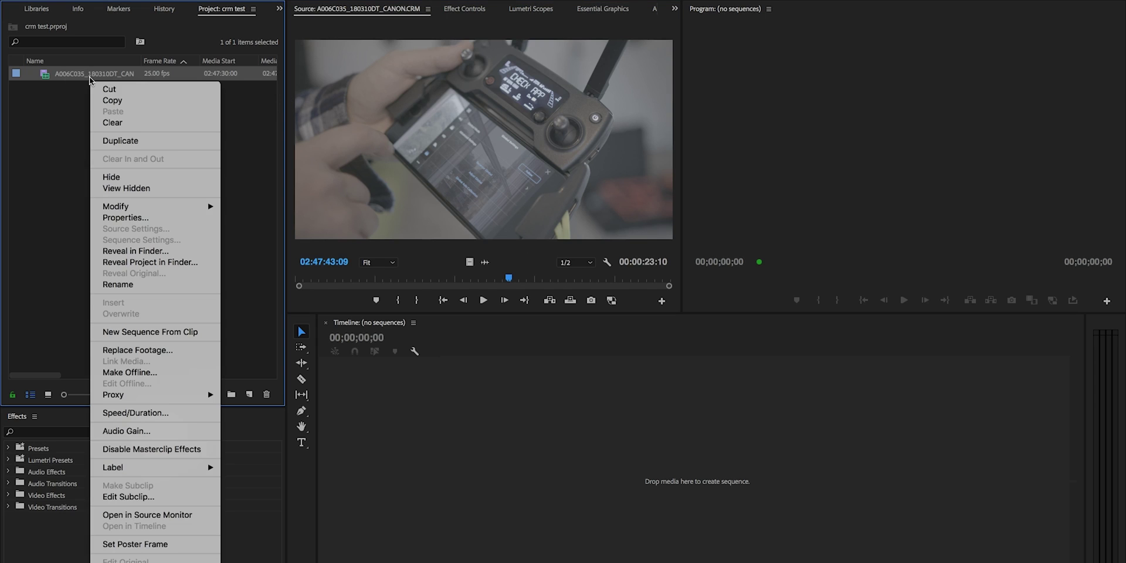
left_click(200, 335)
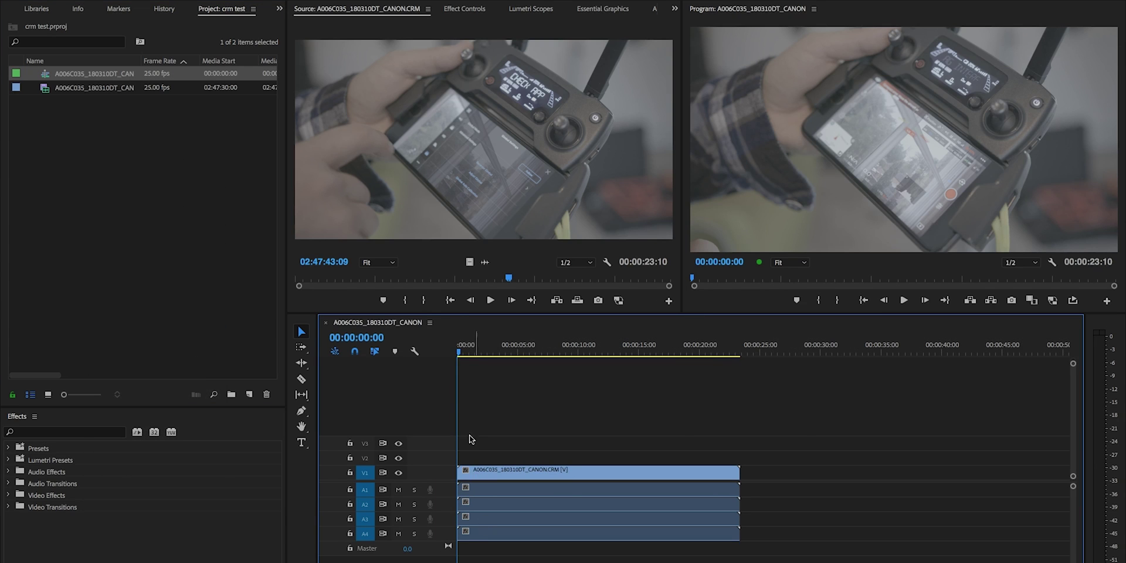
Return the playhead to the sequence start and mute audio tracks A1 to A4
left_click(473, 352)
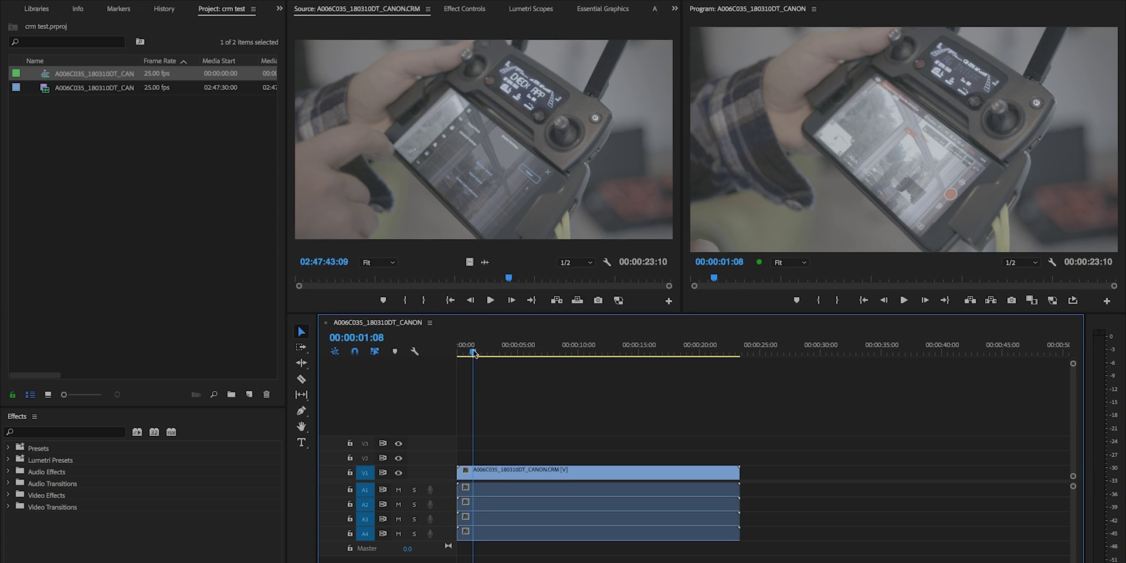
left_click_drag(473, 352, 459, 352)
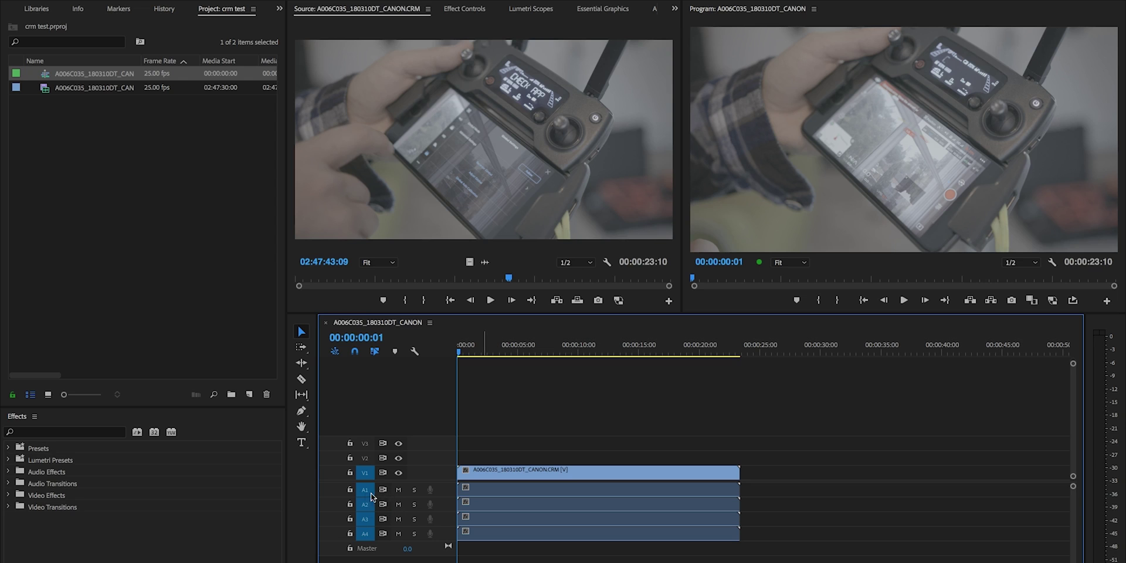
left_click_drag(398, 489, 399, 534)
Play the sequence at 1/2 resolution and stop near 00:00:06:17
key("space")
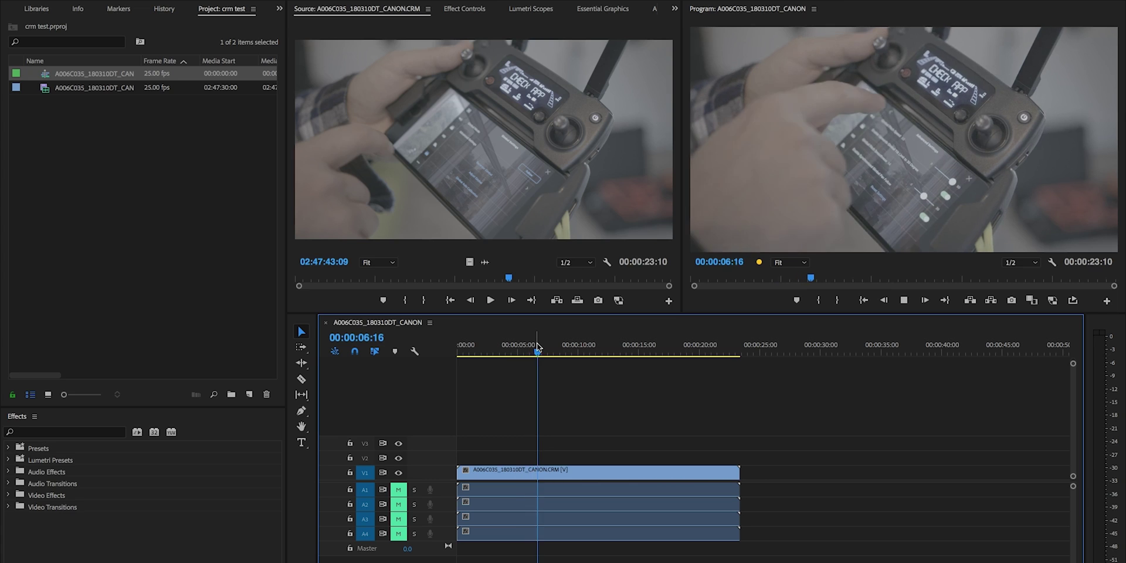
key("space")
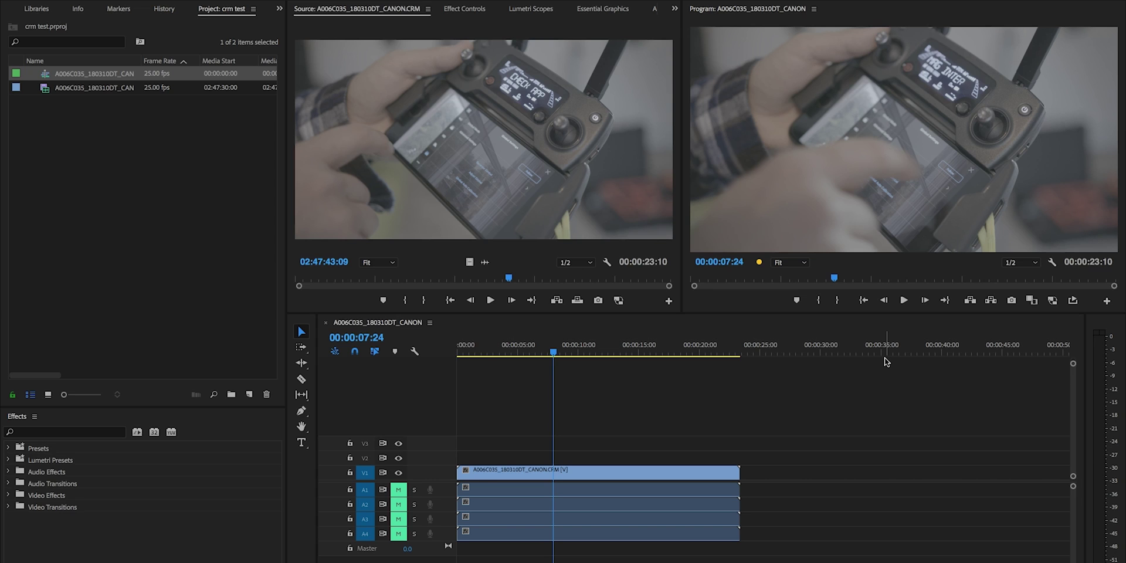
left_click(488, 341)
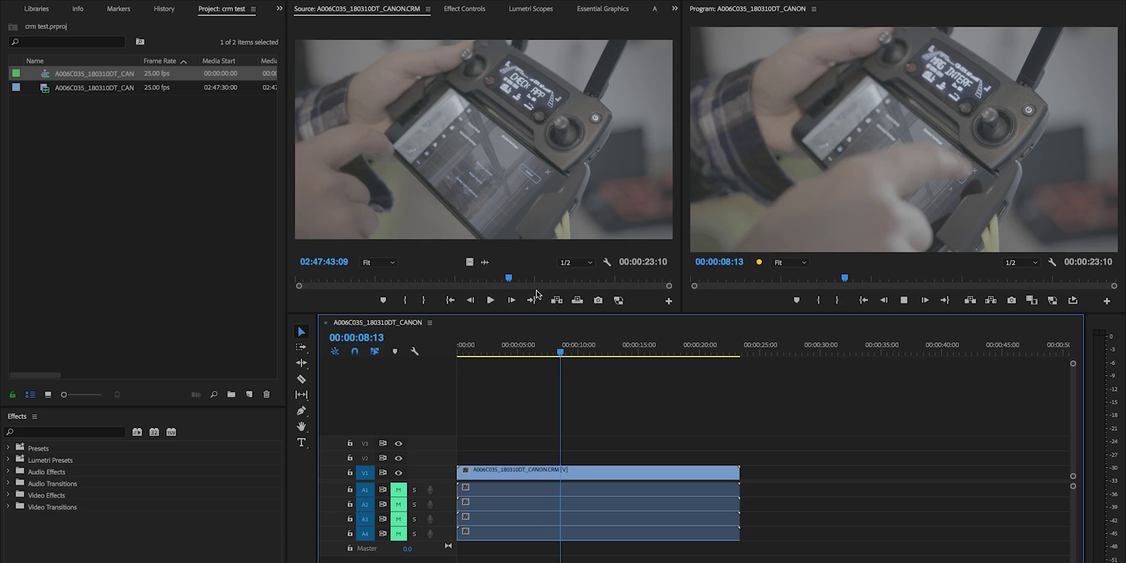
left_click(538, 347)
Lower the Program monitor playback resolution from 1/4 to 1/8 and replay from about 00:00:02:12
left_click(1036, 263)
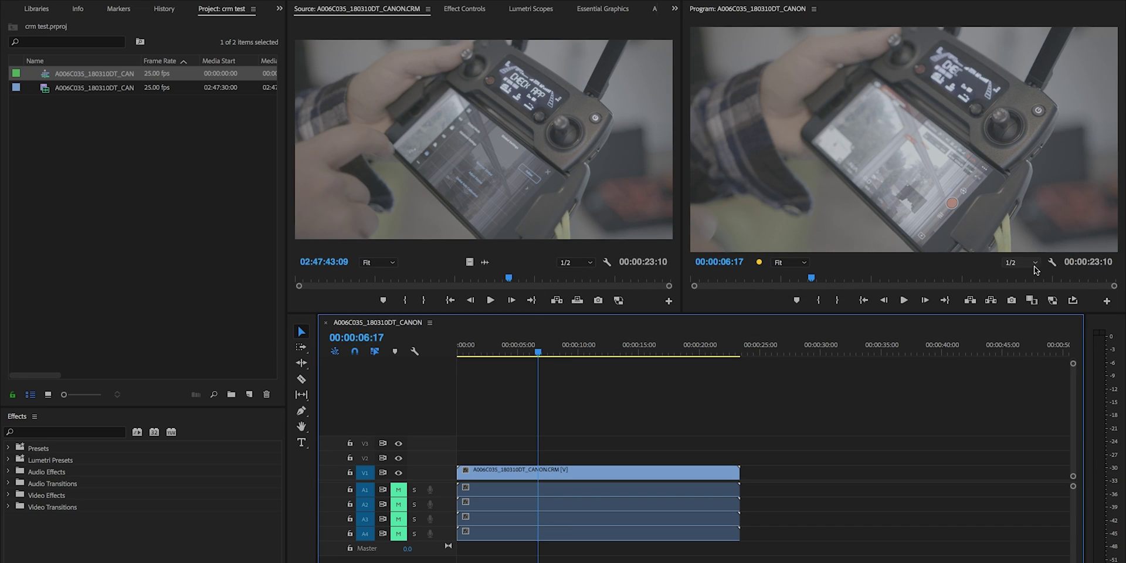
left_click(1024, 284)
left_click(1021, 263)
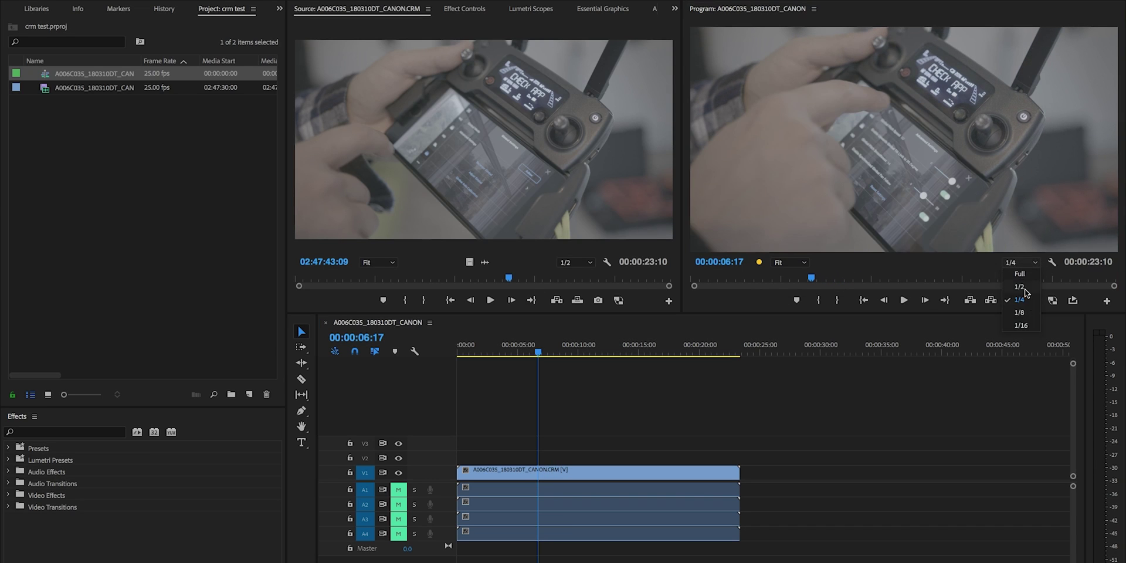
left_click(1028, 318)
left_click_drag(495, 346, 488, 346)
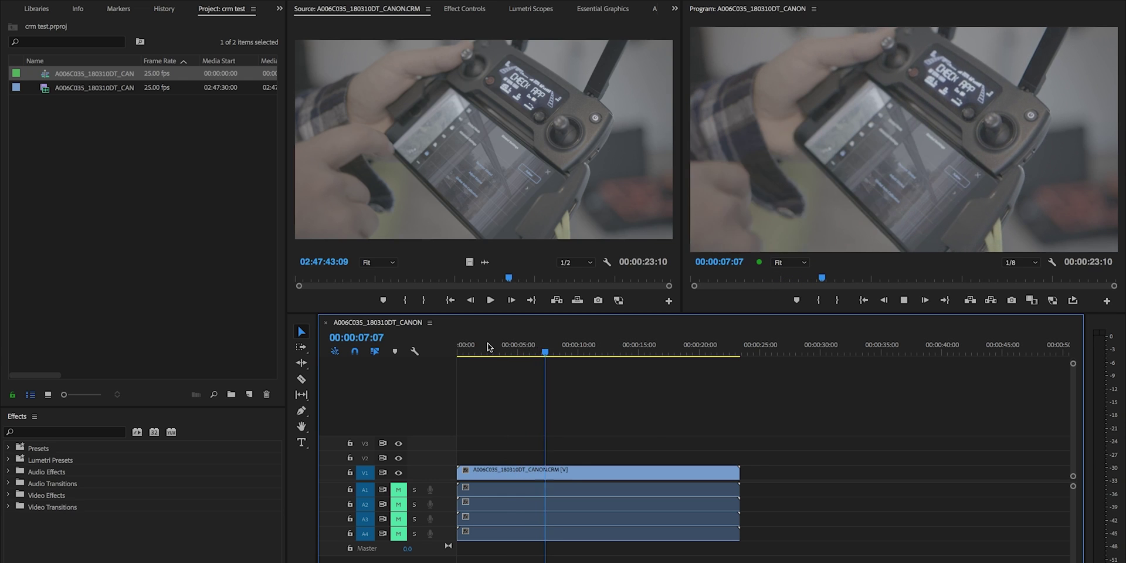
key("space")
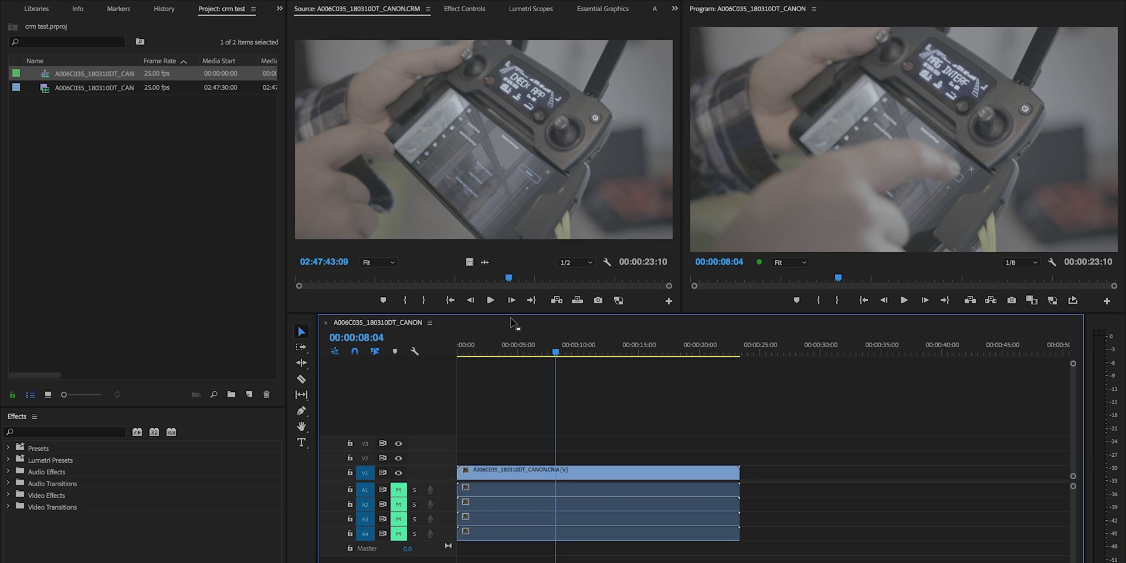
left_click(463, 8)
Select the V1 clip and show its master Canon Cinema RAW Light Source Settings
left_click(578, 472)
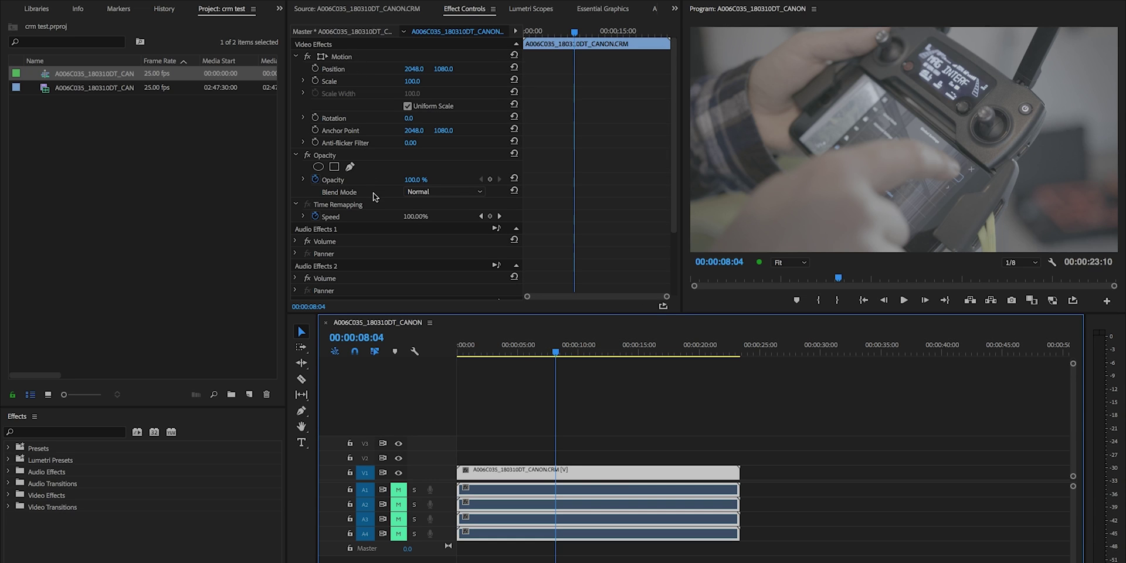
left_click(322, 32)
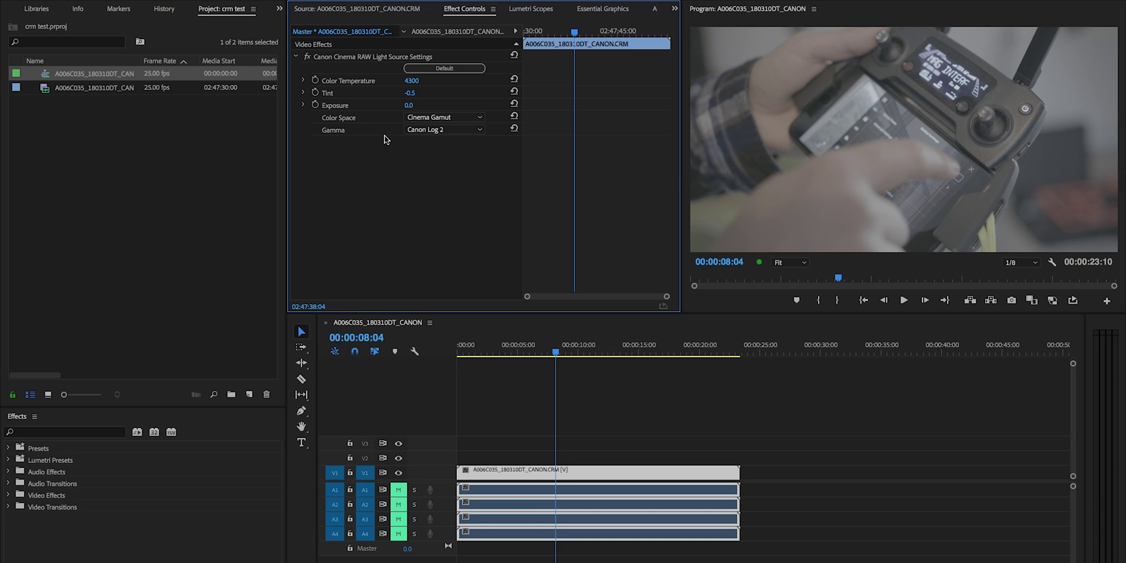
Raise the clip's Canon RAW Exposure to 1.4
left_click(303, 81)
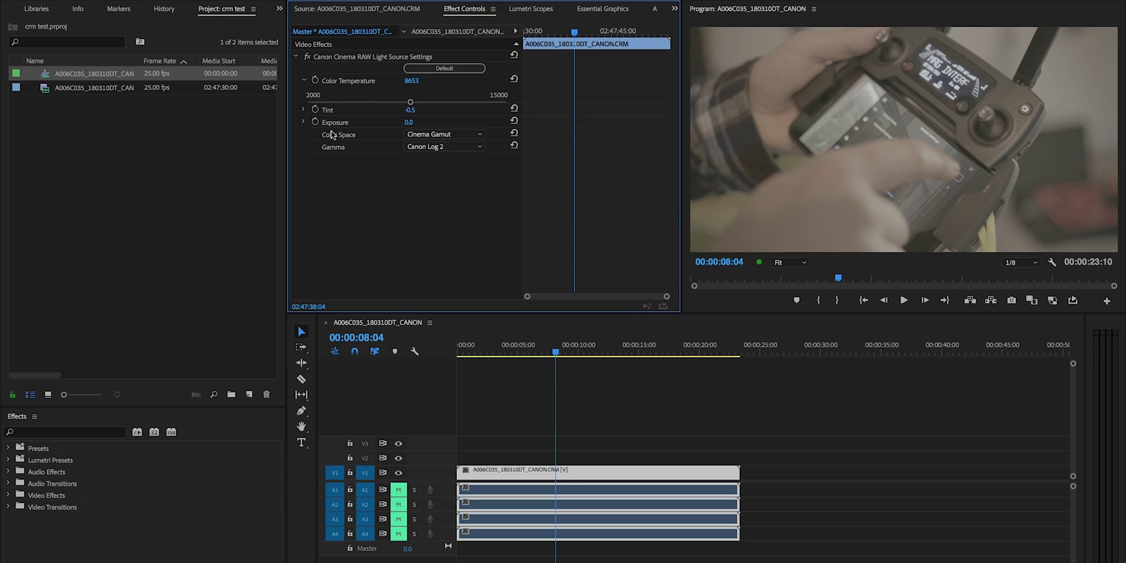
left_click(303, 111)
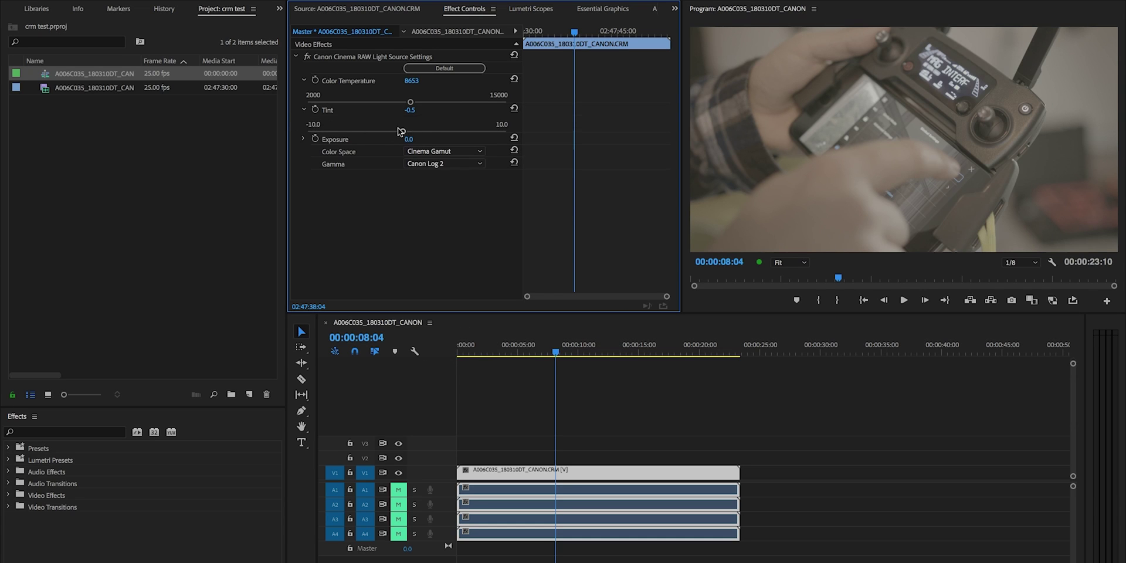
left_click(304, 139)
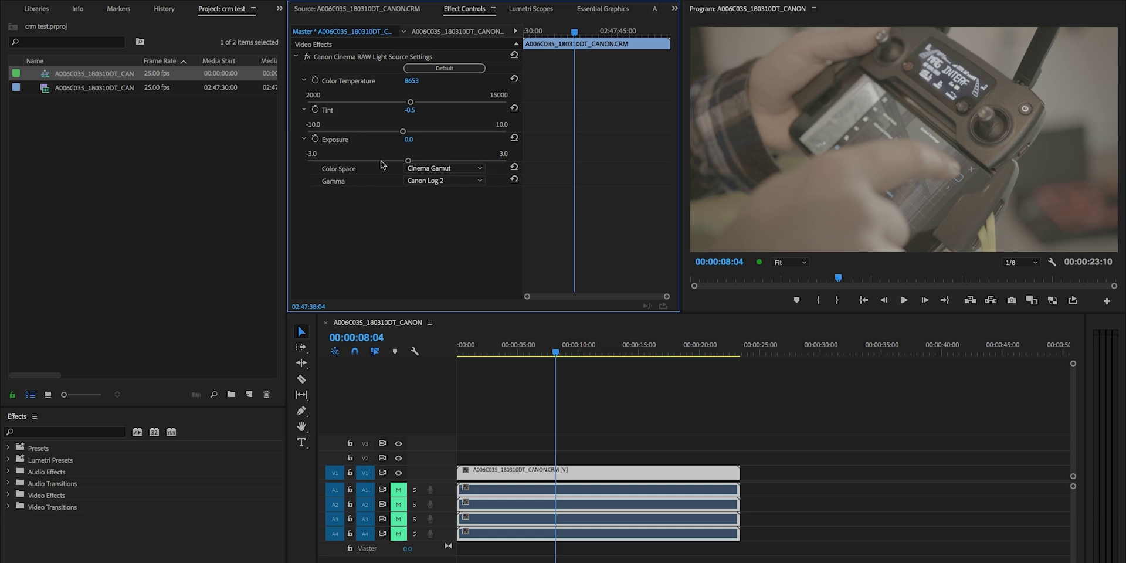
left_click_drag(409, 160, 448, 162)
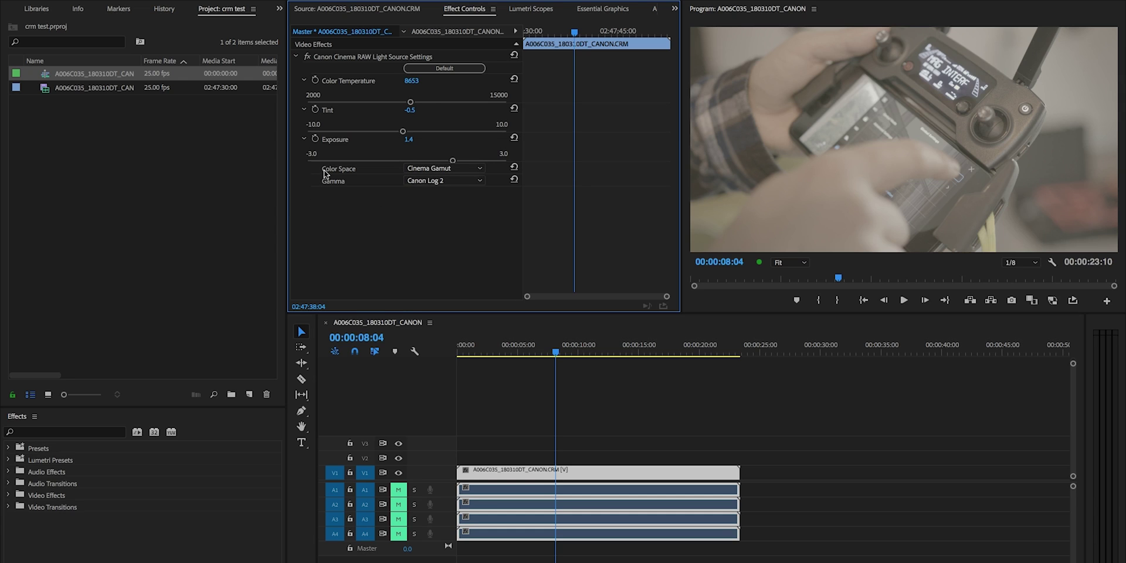
Keep Cinema Gamut as colour space and switch the Gamma to Canon Log 3
left_click(416, 169)
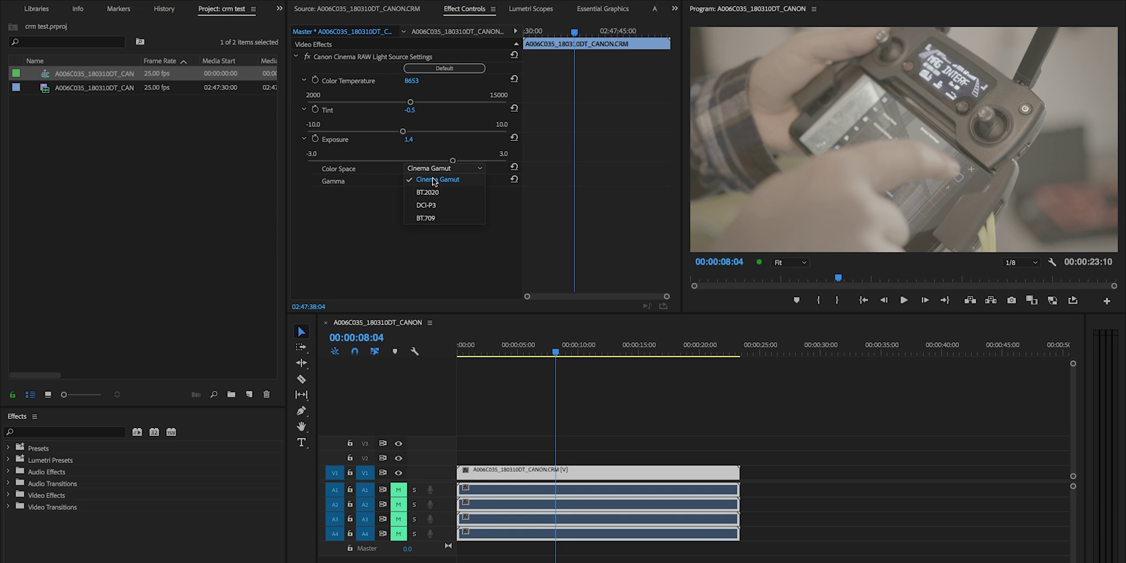
left_click(432, 179)
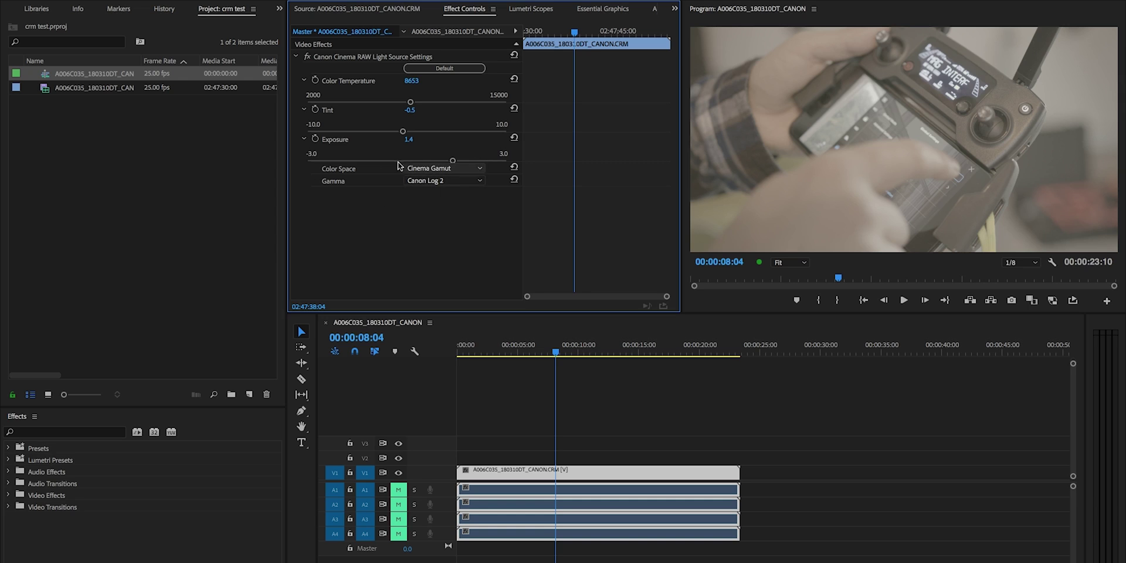
left_click(441, 181)
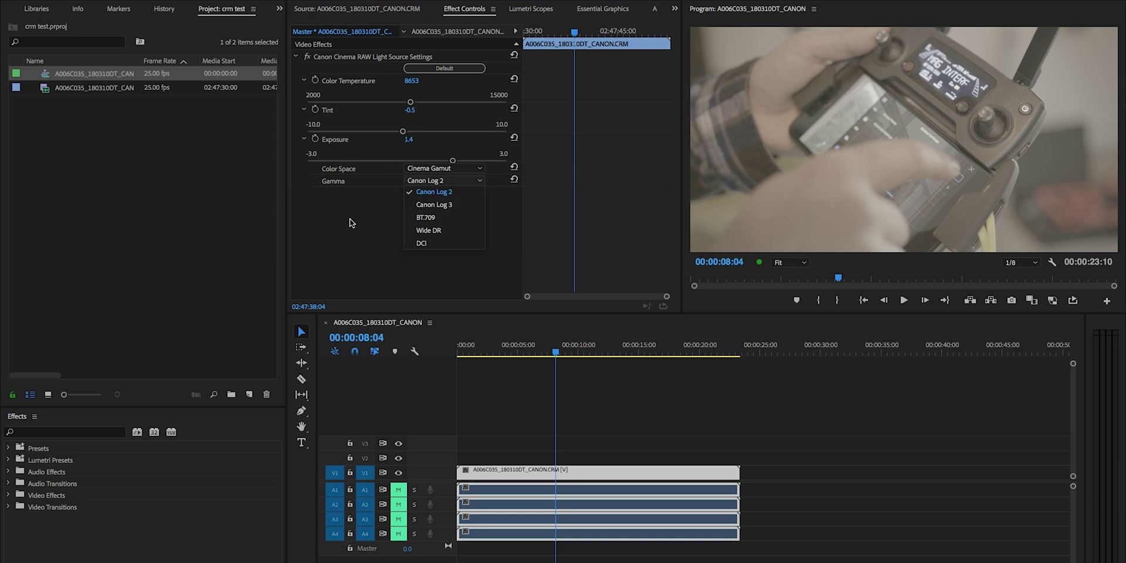
left_click(350, 219)
left_click(428, 180)
left_click(435, 205)
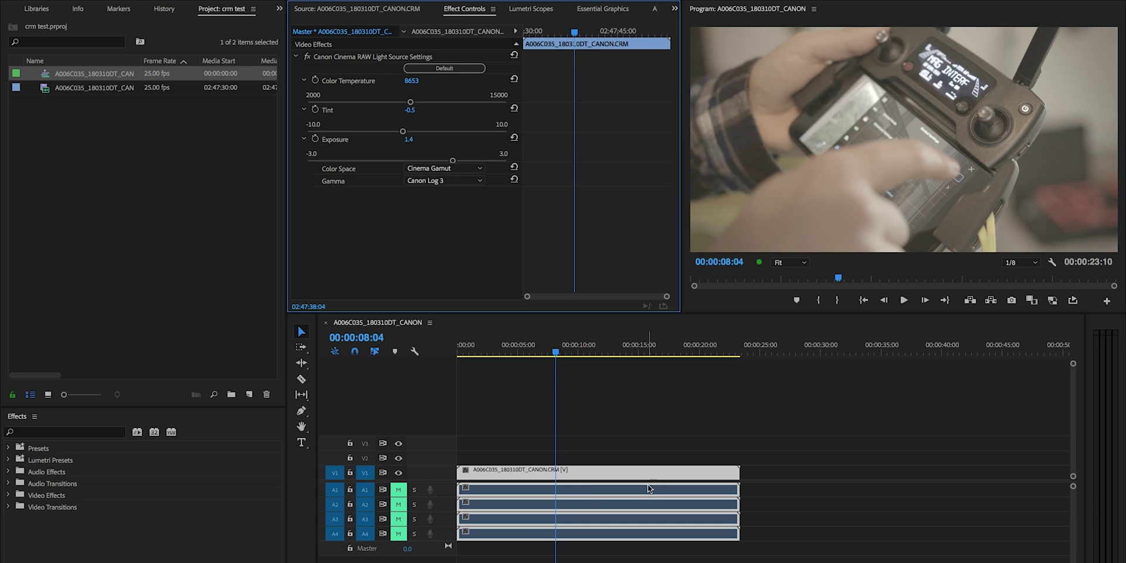
left_click(544, 474)
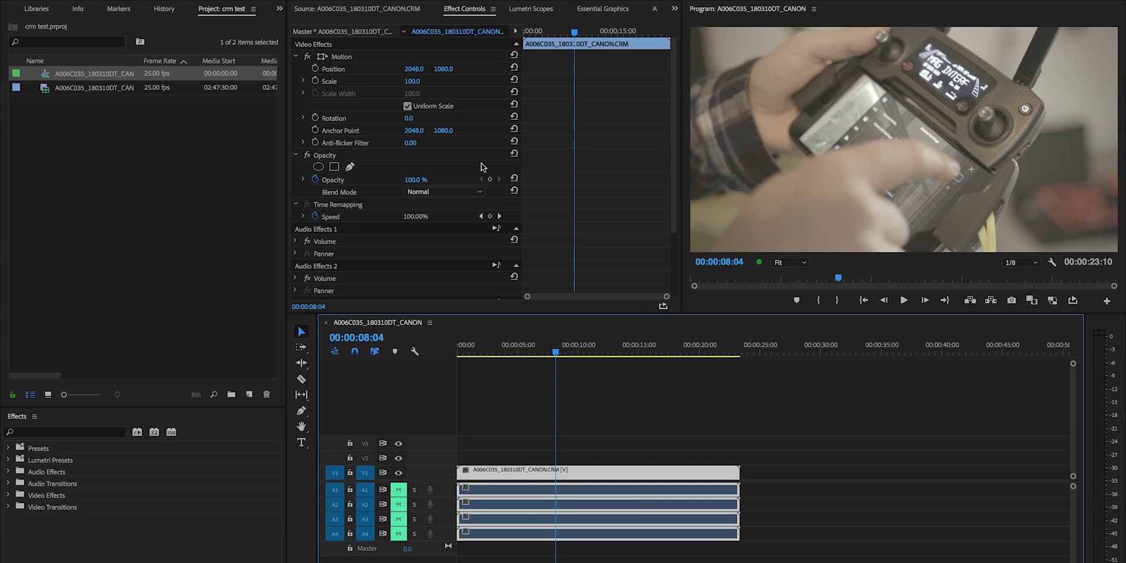
In the Color workspace's Basic Correction, set the Input LUT to ALEXA_Default_LogC2Rec709
key("alt+shift+4")
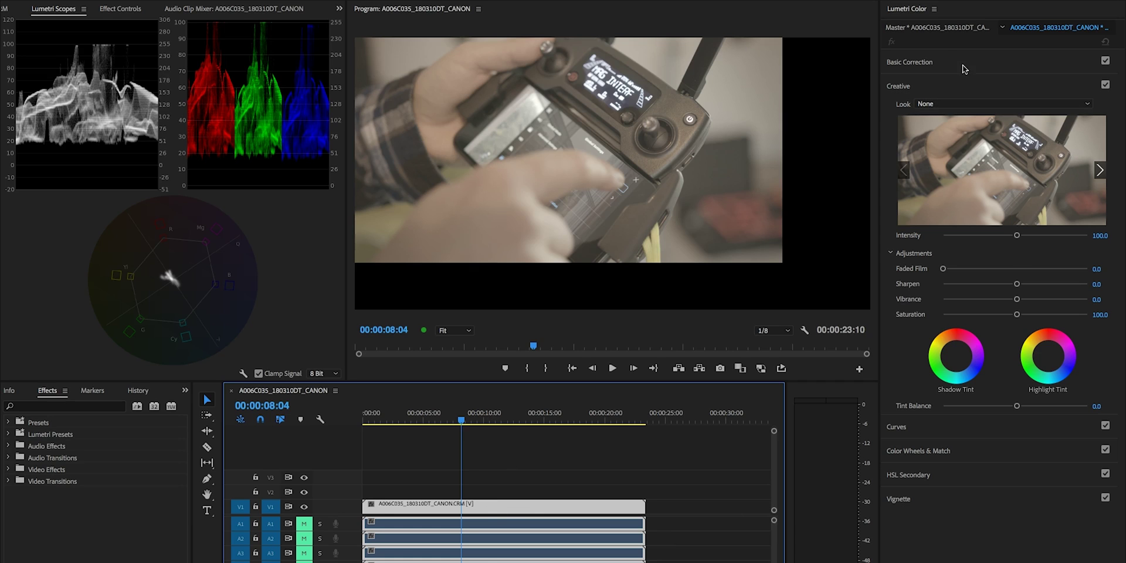
left_click(963, 65)
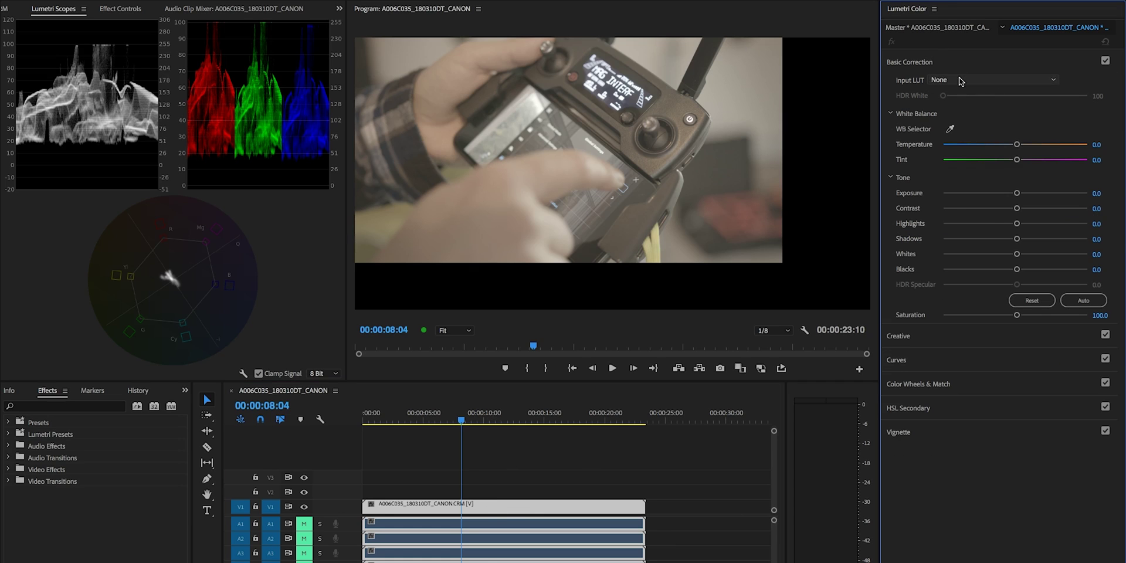
left_click(965, 81)
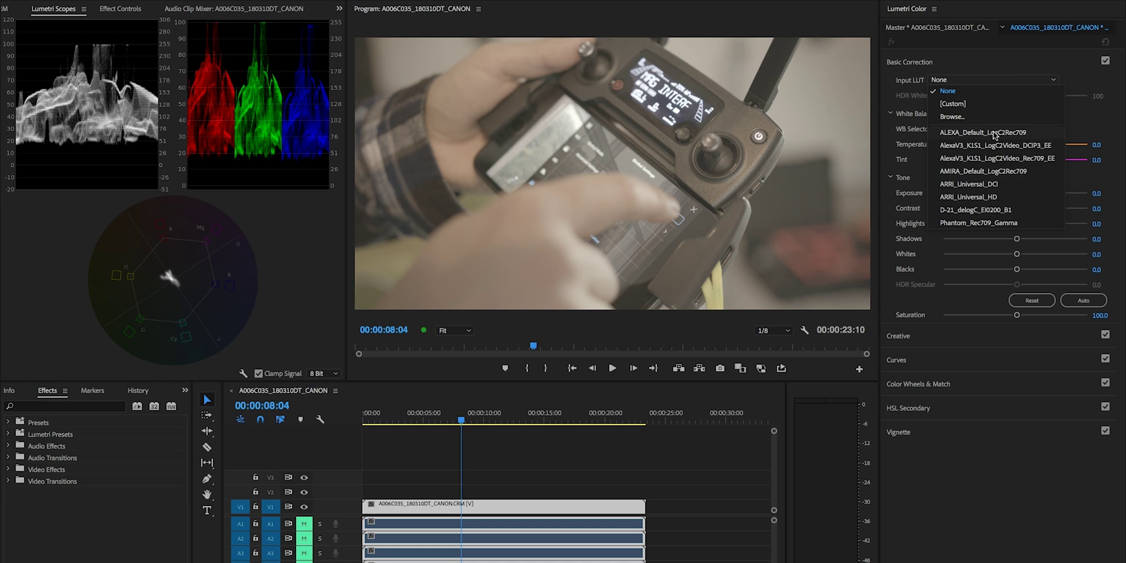
left_click(992, 132)
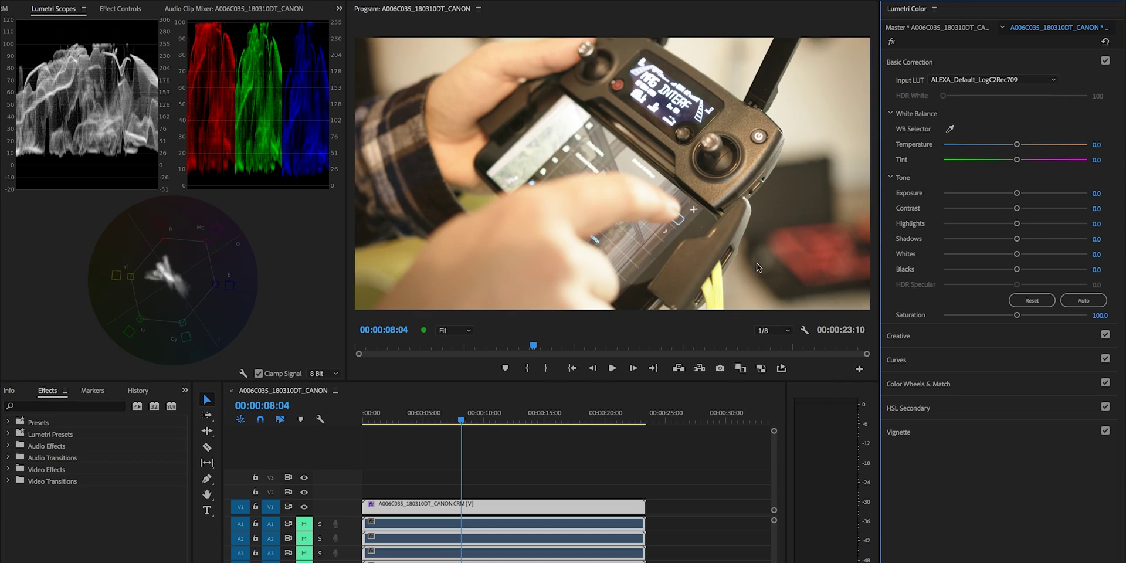
Save the project and show the master clip's Canon RAW settings in Effect Controls
left_click(501, 512)
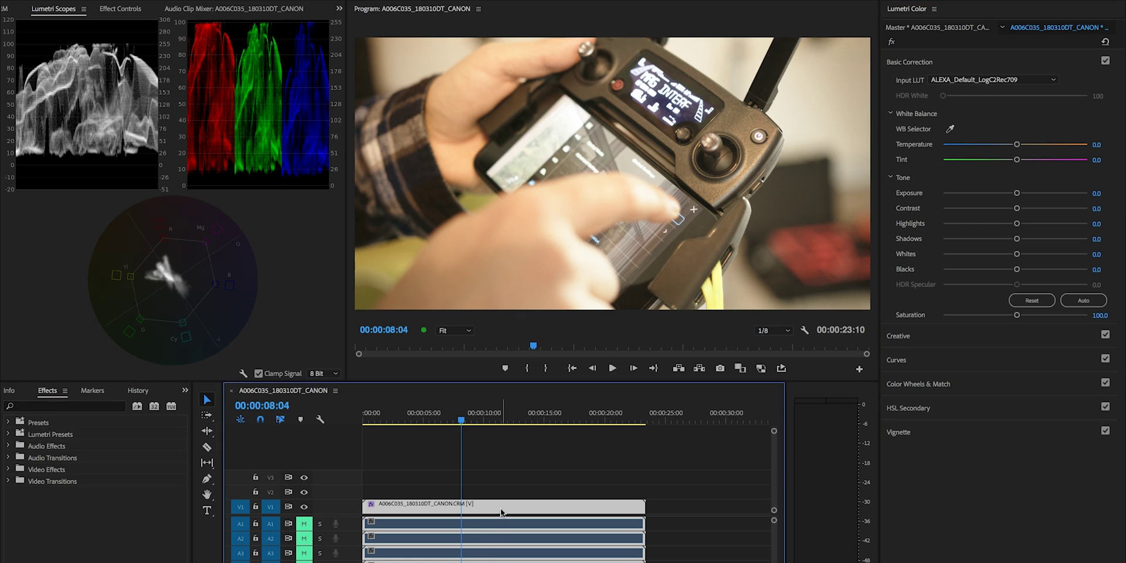
key("ctrl+s")
left_click(112, 9)
left_click(35, 32)
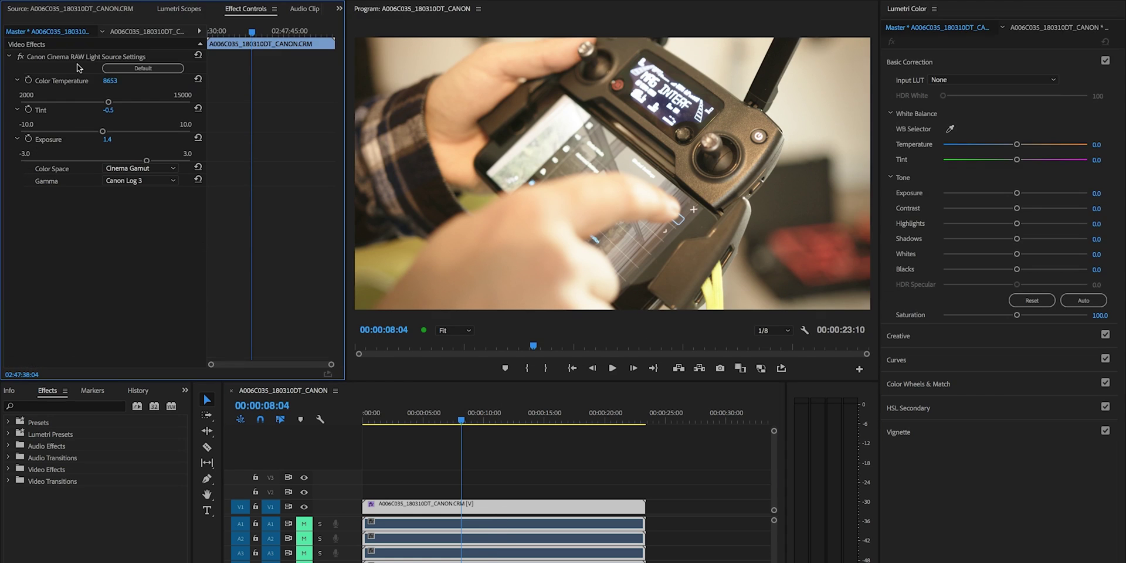
Cool Color Temperature from 8653 to about 5541 and lower Tint to about -1.2
left_click_drag(109, 103, 66, 104)
left_click_drag(103, 132, 94, 133)
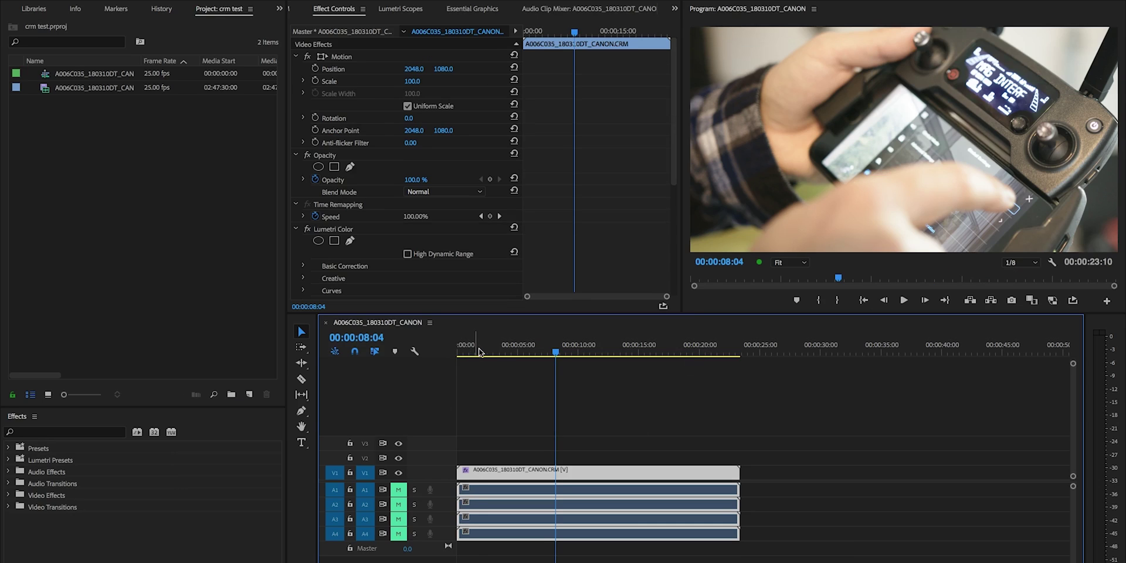
Play the sequence from near its start at 1/2 playback resolution
left_click(477, 349)
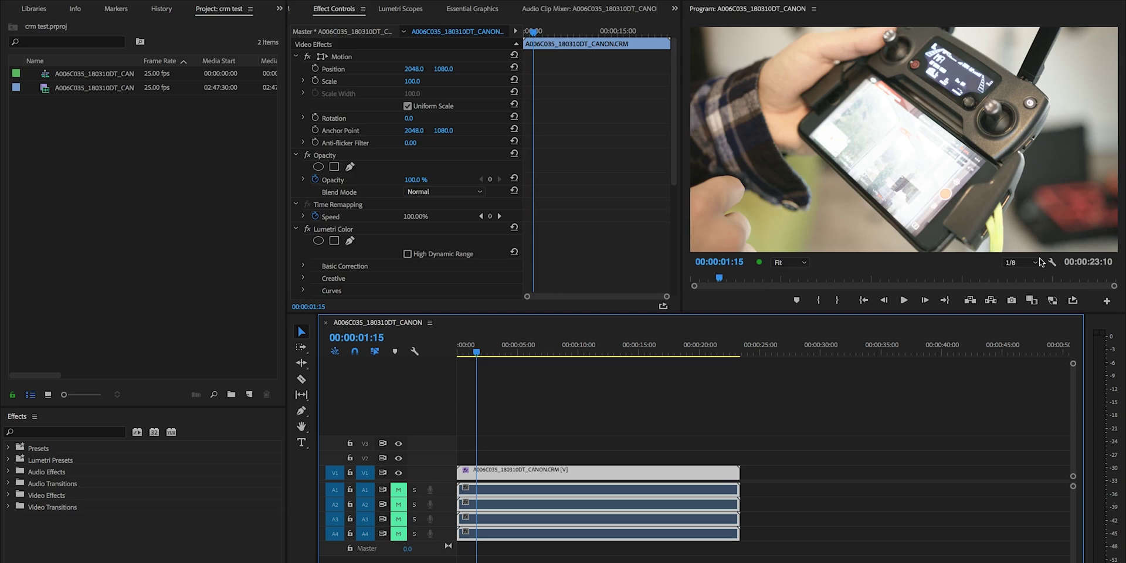
left_click(1026, 263)
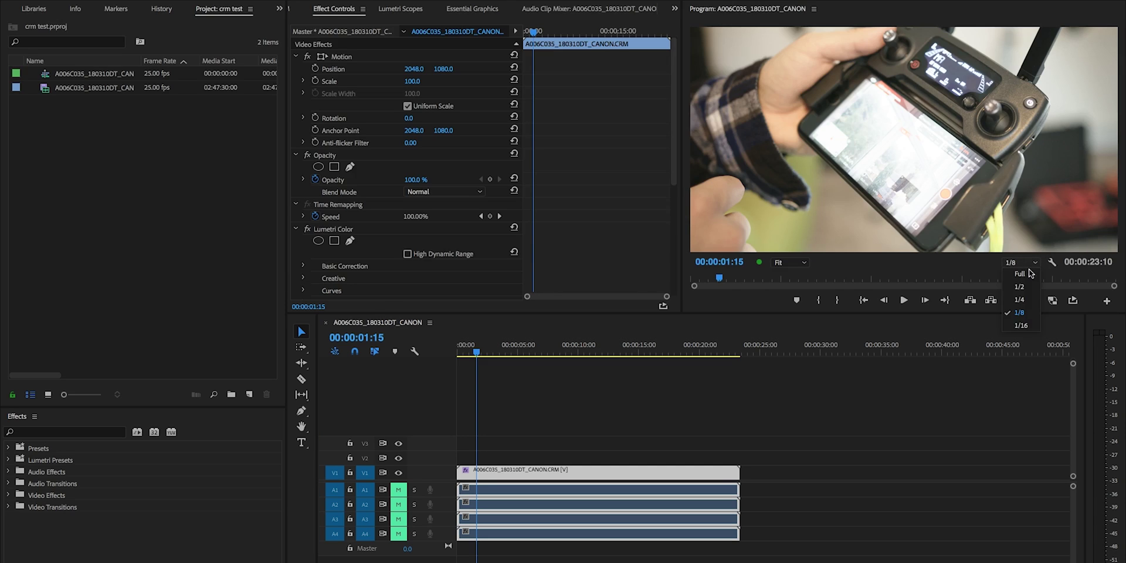
left_click(1026, 287)
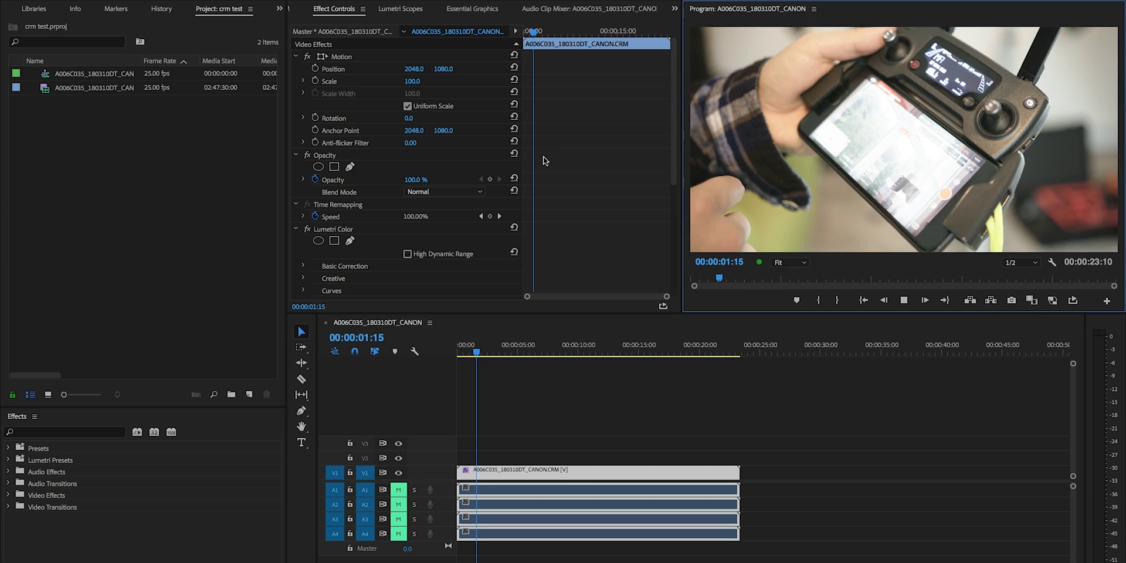
key("space")
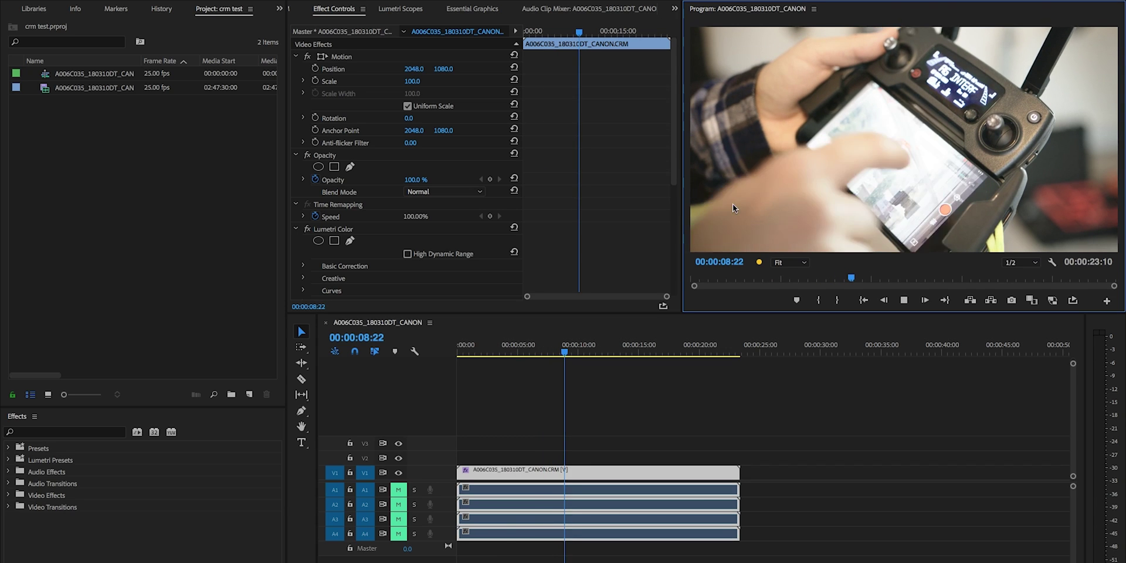
key("space")
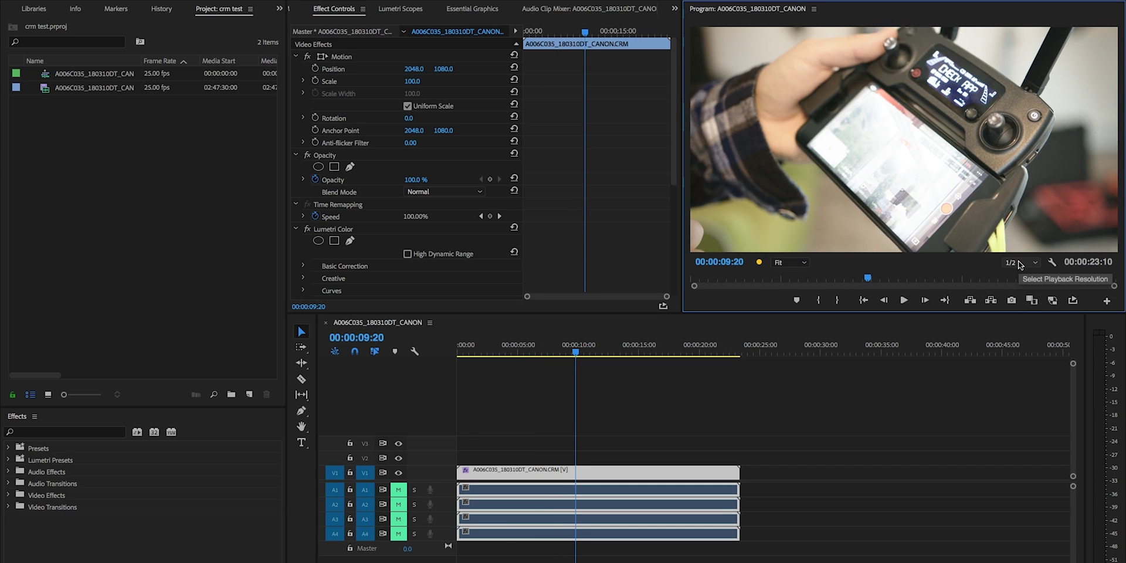
Switch playback resolution to 1/4 and play again from 00:00:04:19
left_click(1019, 263)
left_click(1026, 302)
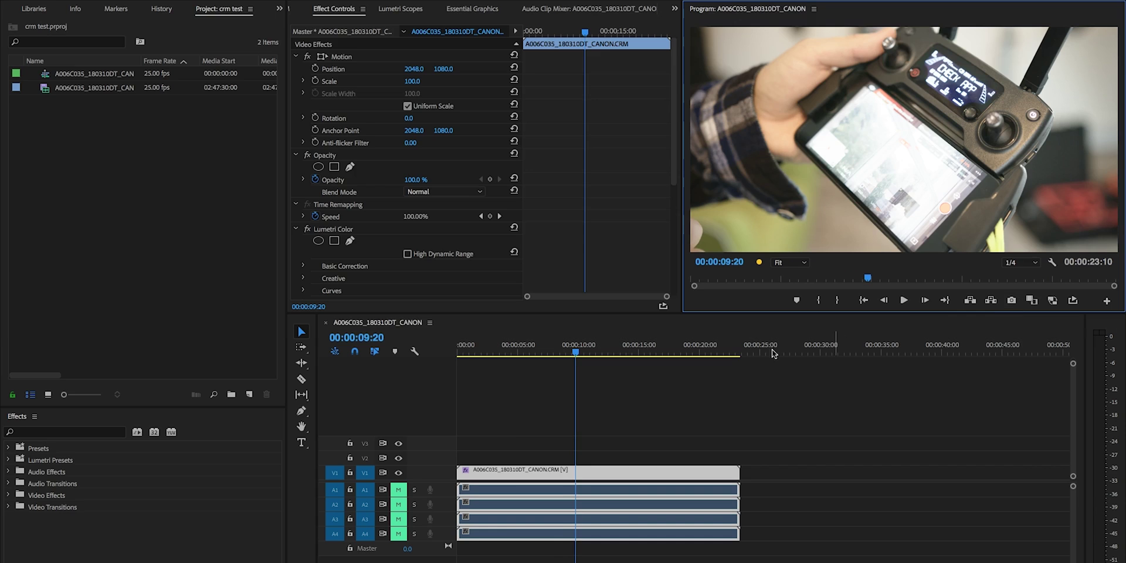
left_click(515, 347)
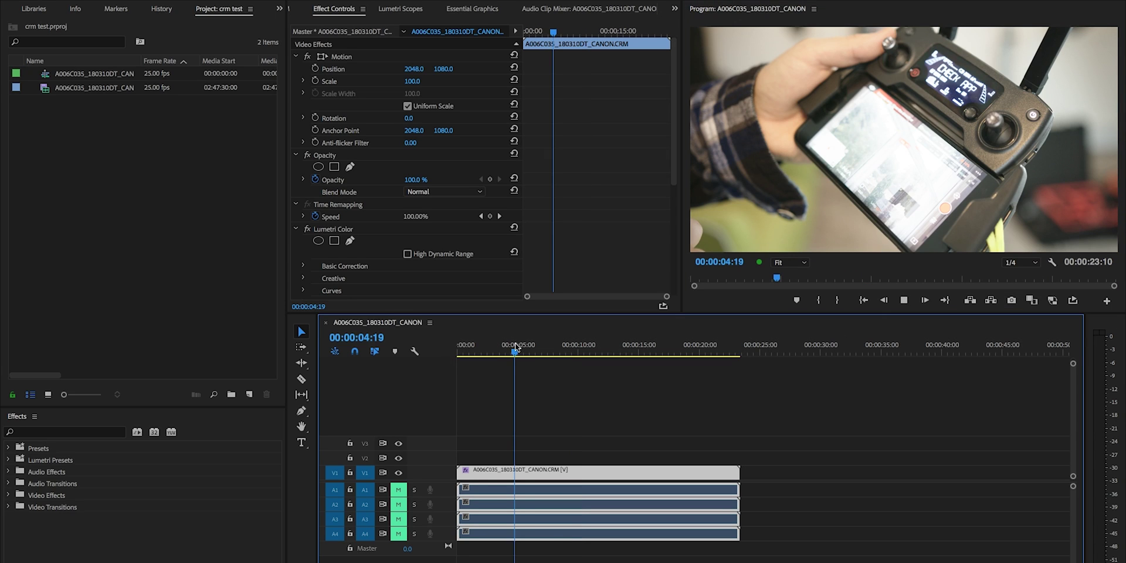
key("space")
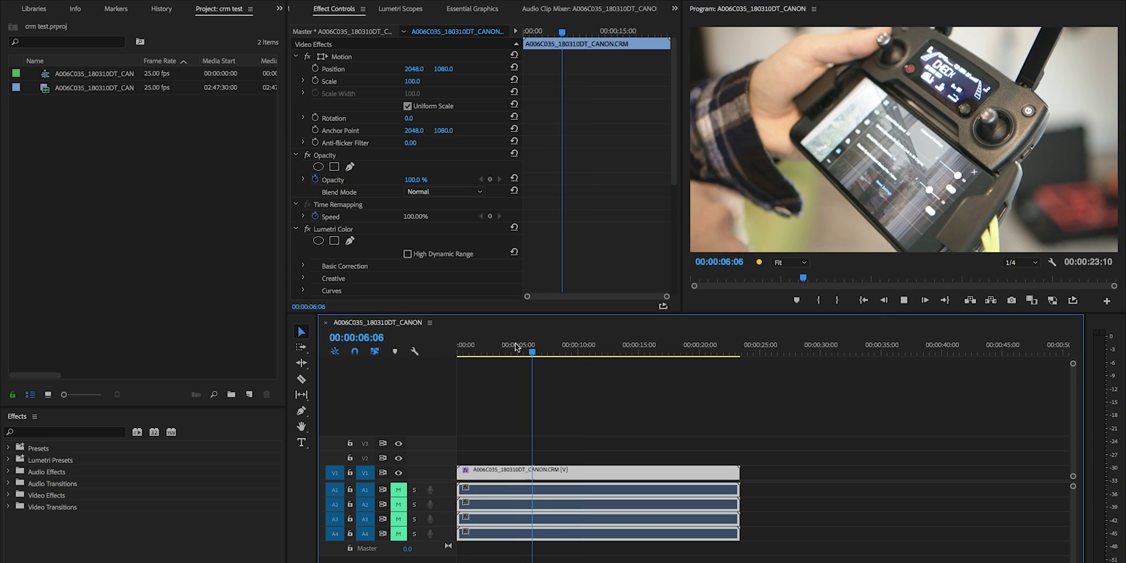